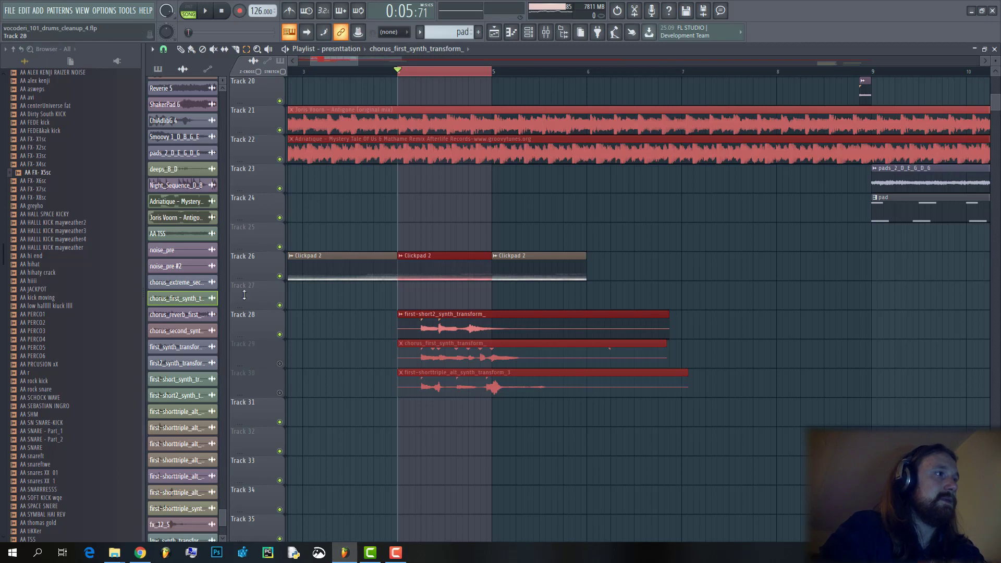
# Mute the Clickpad 2 clips on Track 26 and play the selected bar with only first-short2_synth_transform_ on Track 28 sounding.
pyautogui.click(280, 276)
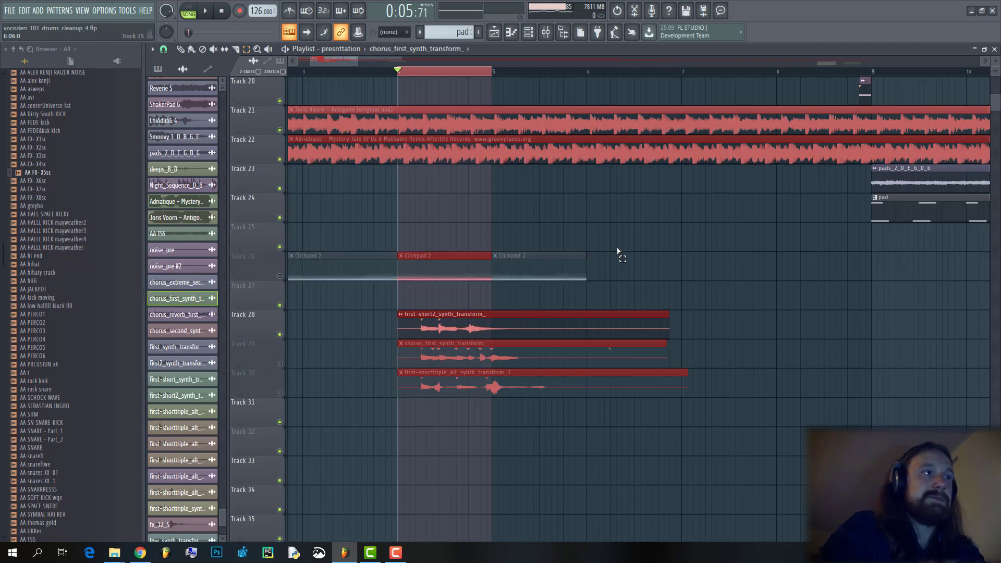
pyautogui.press('space')
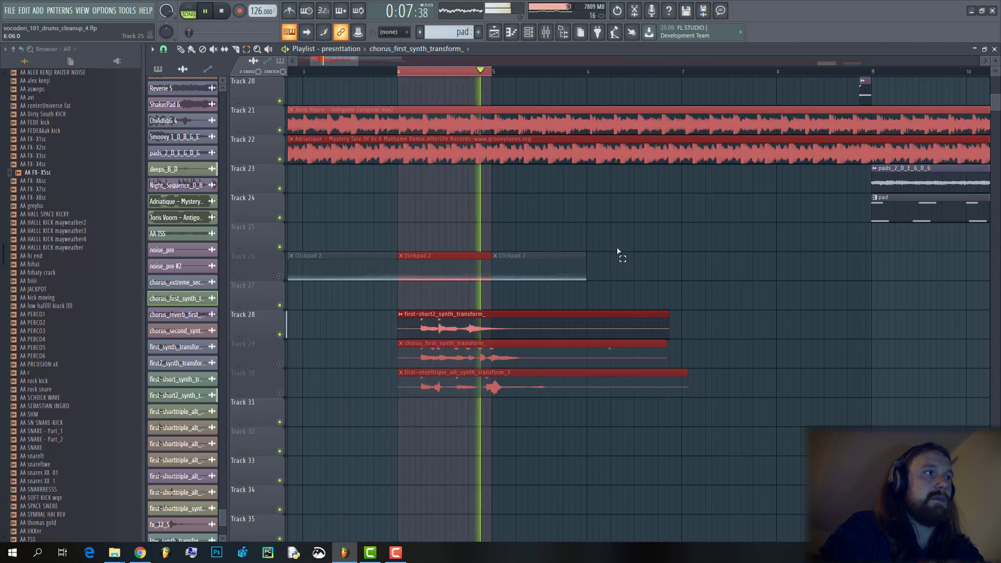
pyautogui.press('space')
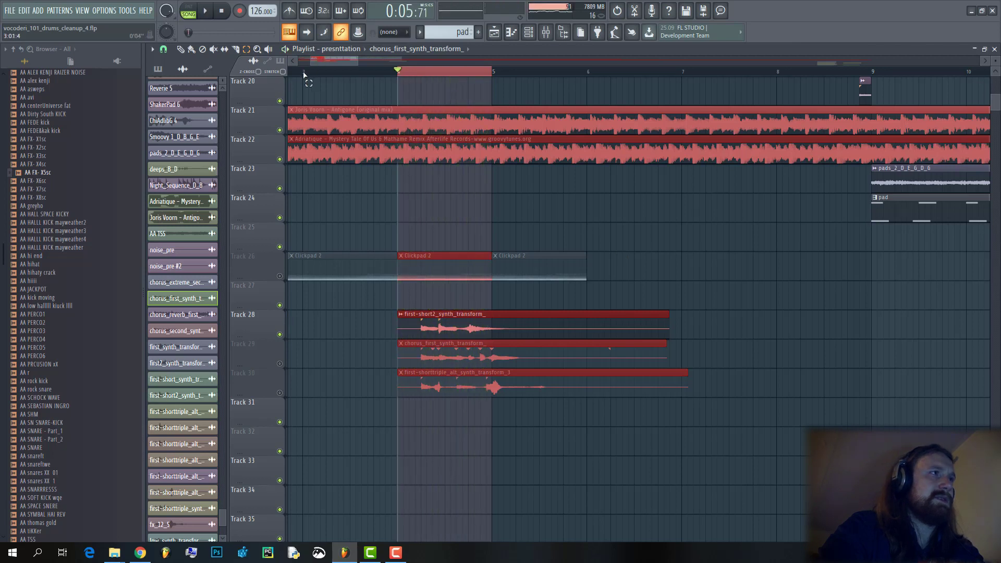
# Set the playlist time selection from bar 3 to bar 7 and play back the Track 28 synth clip.
pyautogui.moveTo(305, 75); pyautogui.dragTo(688, 99)
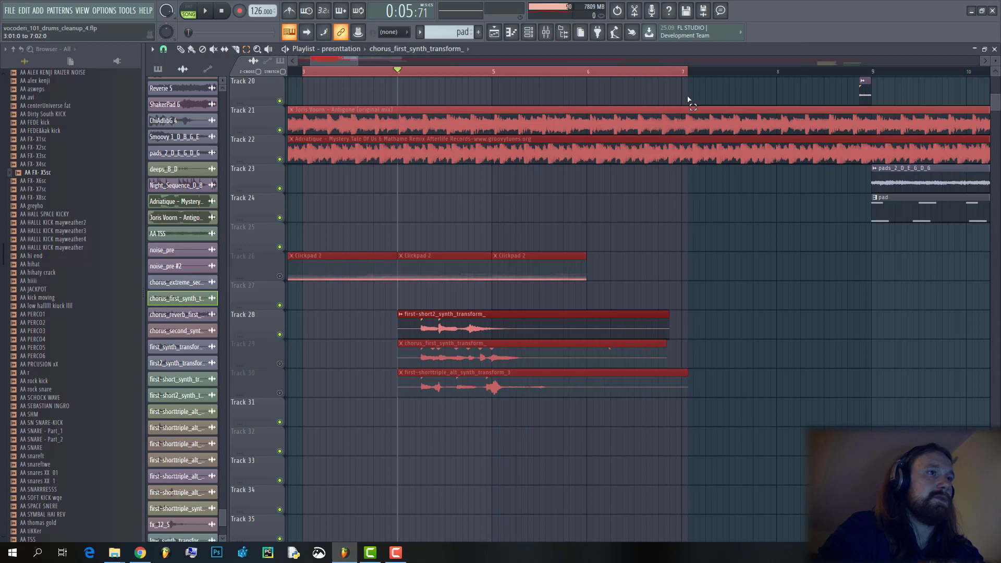
pyautogui.press('space')
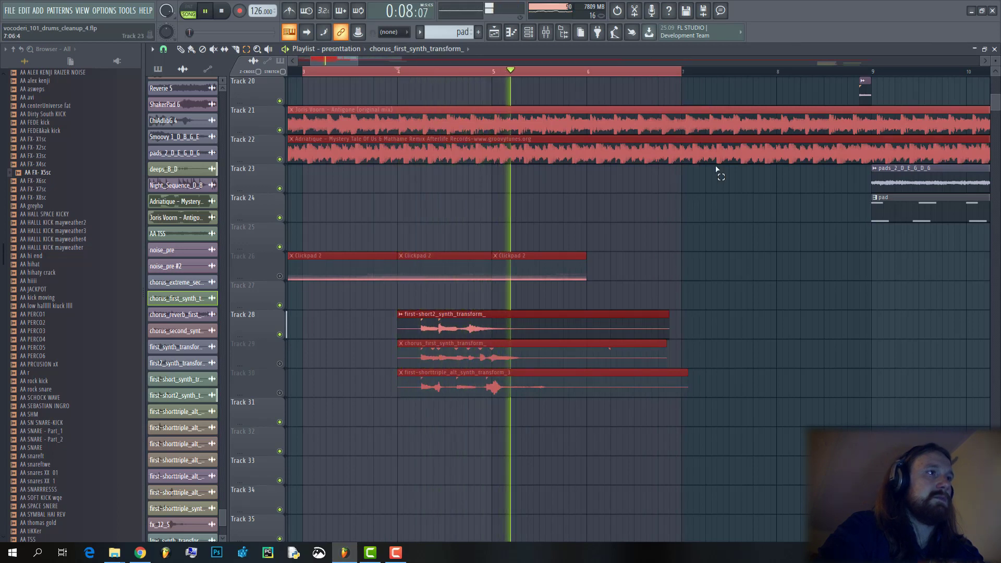
pyautogui.click(223, 14)
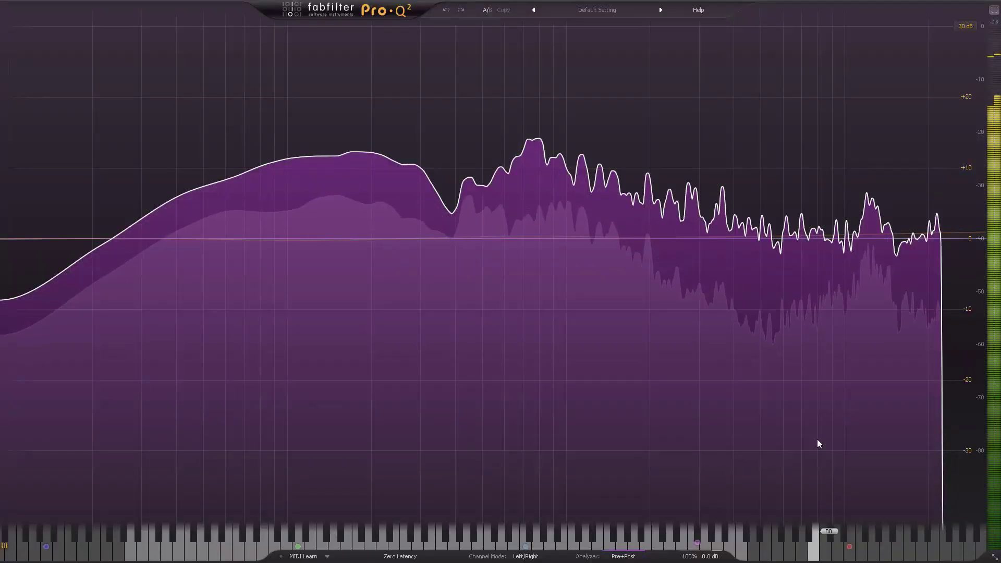
# Try a midrange bell boost of about 8.9 dB near 746 Hz in the equalizer and return that band to nearly flat.
pyautogui.moveTo(666, 189); pyautogui.dragTo(667, 188)
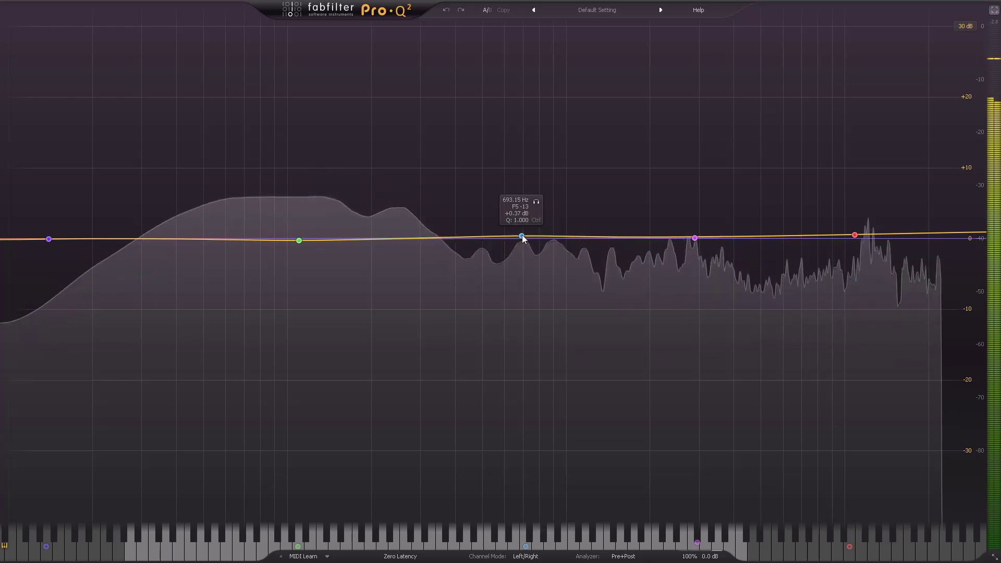
pyautogui.moveTo(522, 236); pyautogui.dragTo(531, 177)
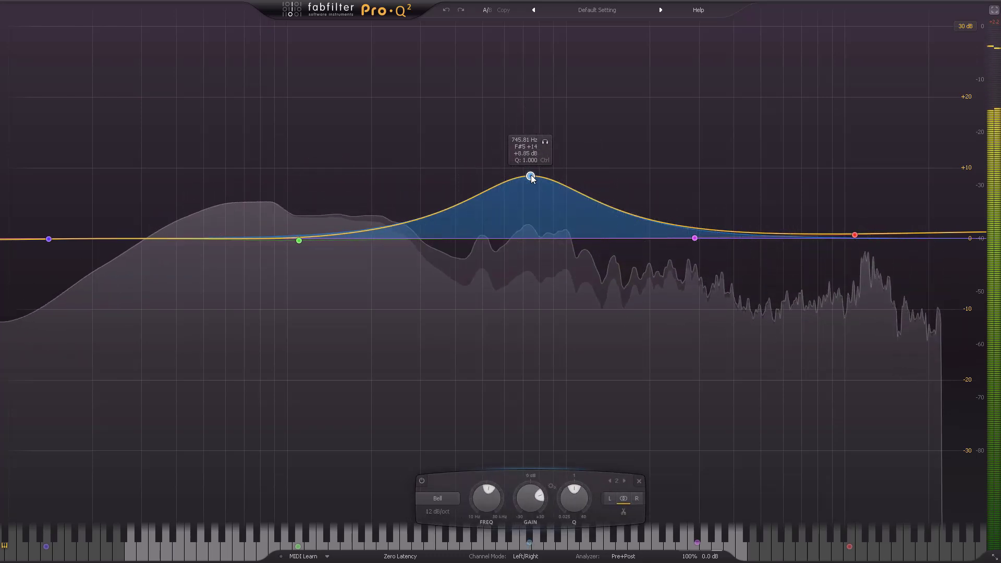
pyautogui.moveTo(532, 179); pyautogui.dragTo(534, 239)
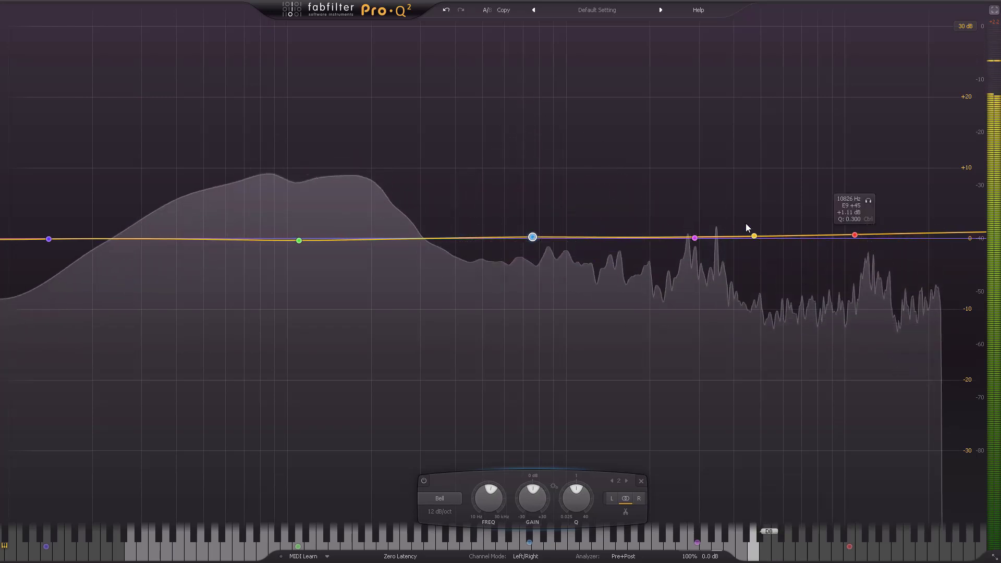
# Try a wide new bell band boosted about 11.7 dB near 3.6 kHz and bring its gain back to nearly flat.
pyautogui.doubleClick(734, 207)
pyautogui.scroll(-5, 715, 186)
pyautogui.moveTo(734, 207); pyautogui.dragTo(721, 155)
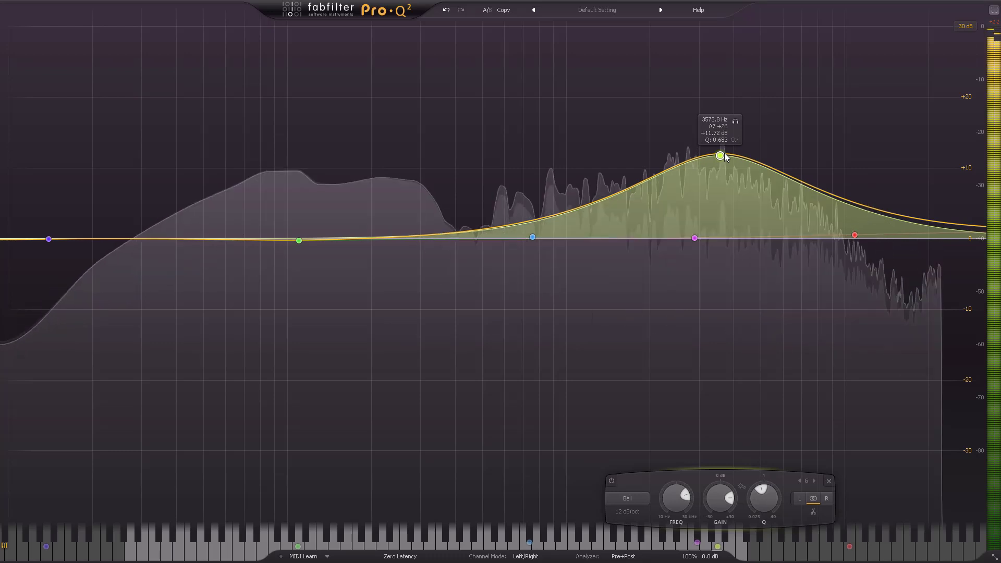
pyautogui.moveTo(725, 152); pyautogui.dragTo(715, 242)
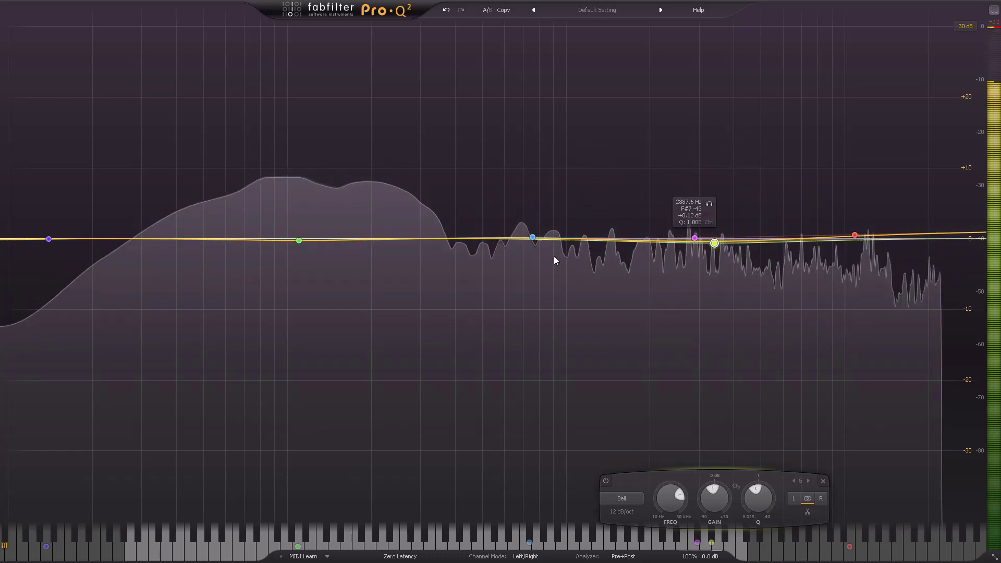
# Shape the low mids with bell cuts of about 3 dB near 297 Hz, 3.5 dB near 503 Hz and a deeper narrow one near 765 Hz.
pyautogui.moveTo(532, 237); pyautogui.dragTo(519, 418)
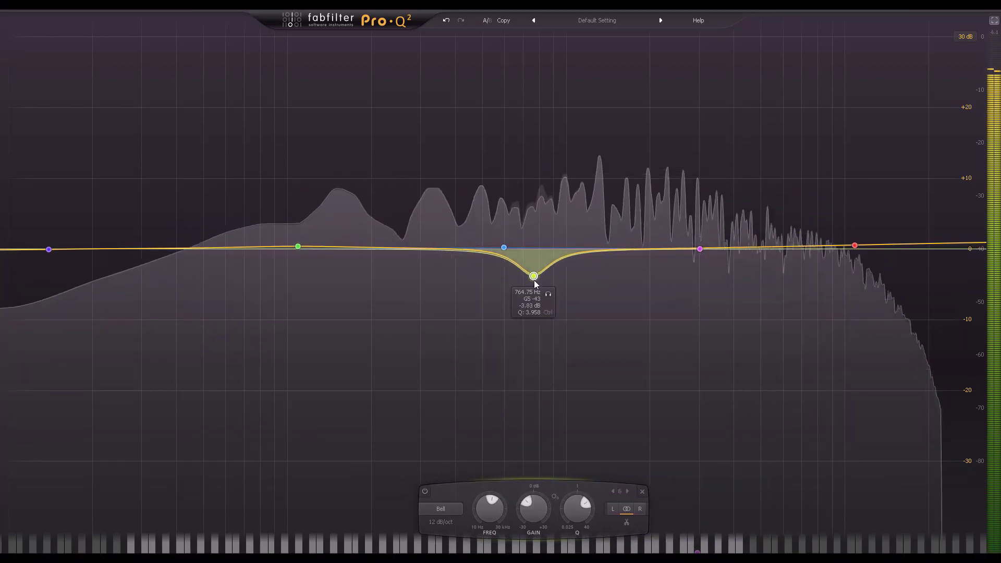
pyautogui.moveTo(503, 249); pyautogui.dragTo(483, 274)
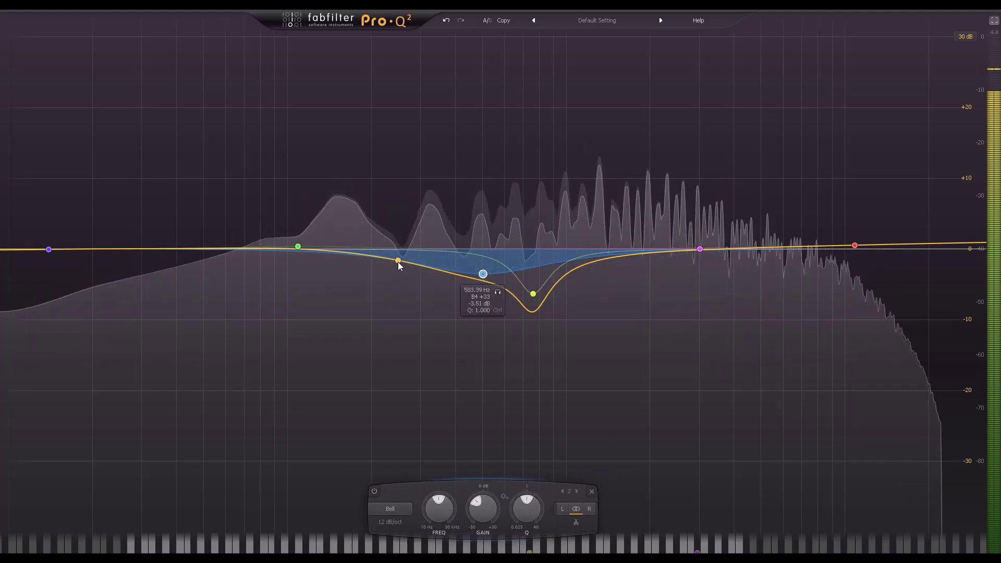
pyautogui.moveTo(407, 269); pyautogui.dragTo(418, 268)
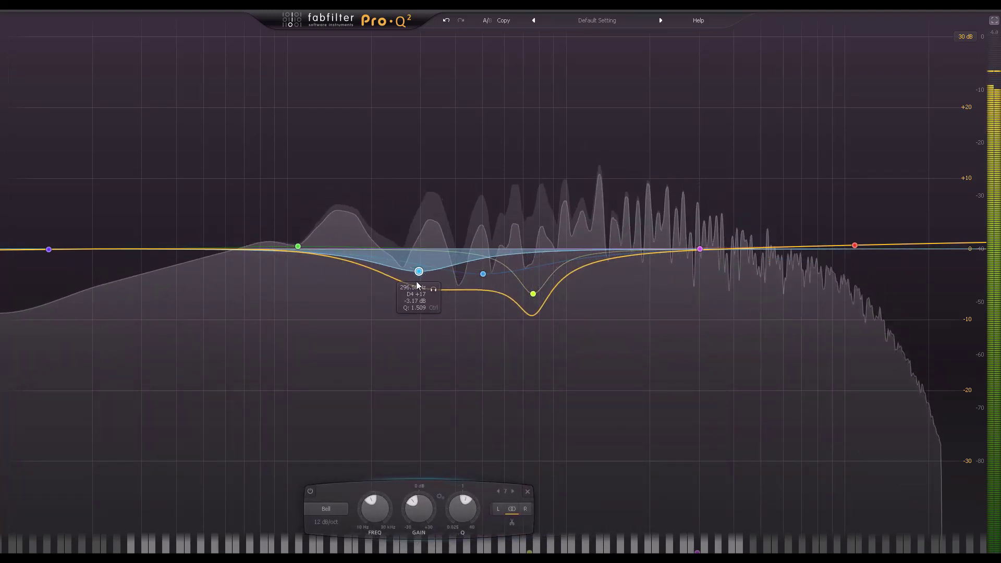
pyautogui.moveTo(535, 297); pyautogui.dragTo(533, 305)
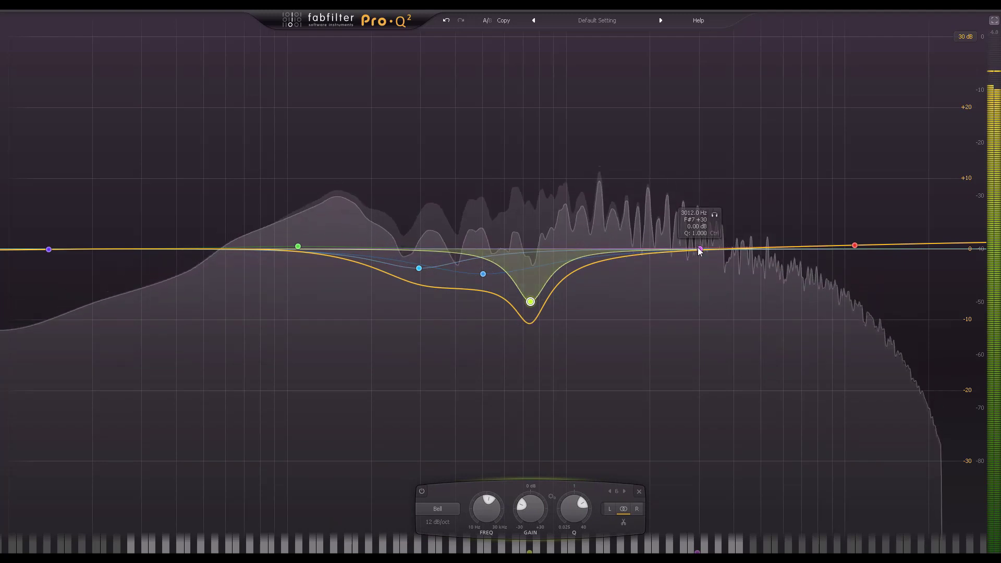
# Boost the 3 kHz band slightly at a higher frequency, lower the high shelf a little and raise the low band near 109 Hz.
pyautogui.moveTo(702, 252); pyautogui.dragTo(736, 232)
pyautogui.moveTo(856, 247); pyautogui.dragTo(871, 258)
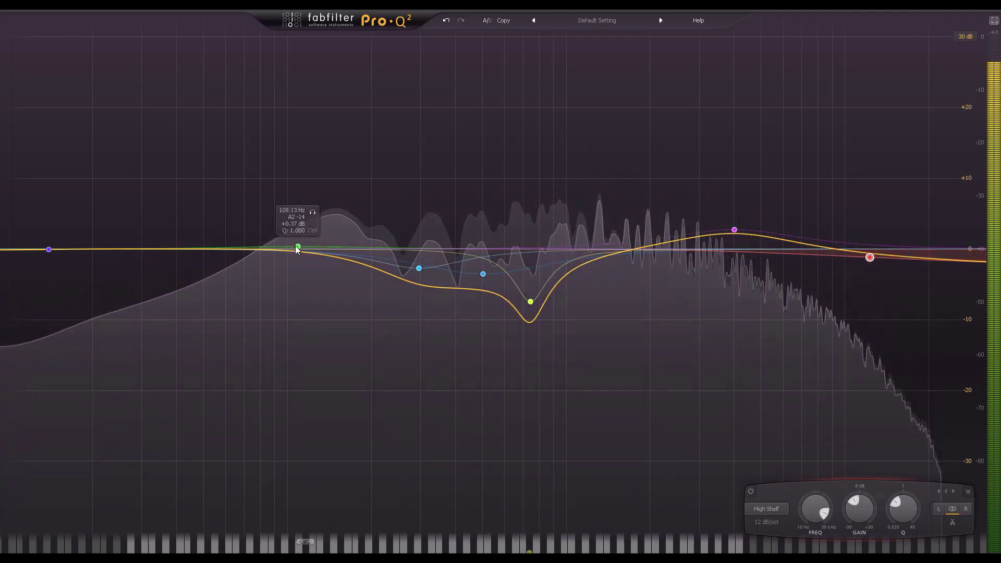
pyautogui.moveTo(298, 247); pyautogui.dragTo(313, 237)
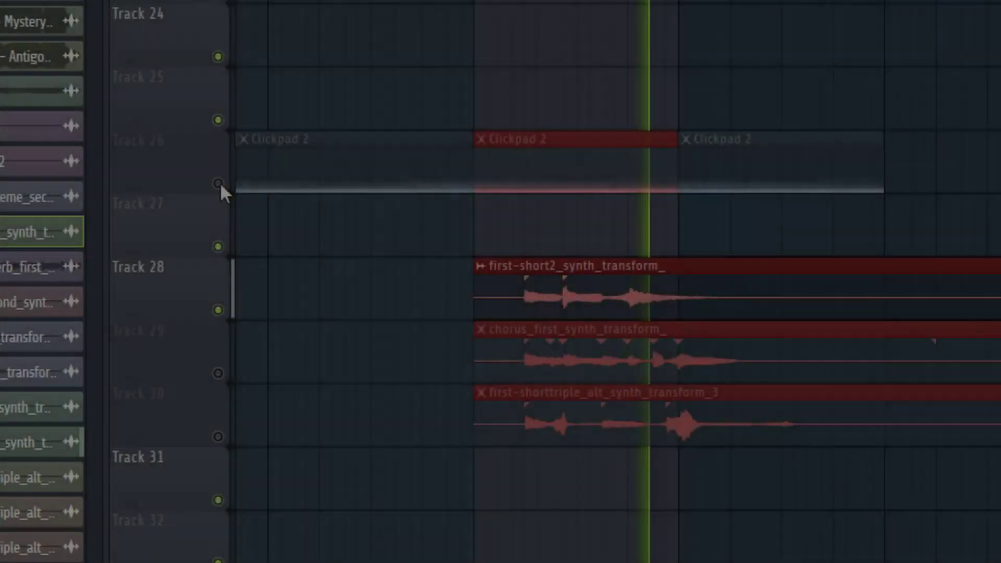
# Unmute Track 26 and set the playlist time selection from the middle of bar 3 to bar 6.
pyautogui.click(218, 183)
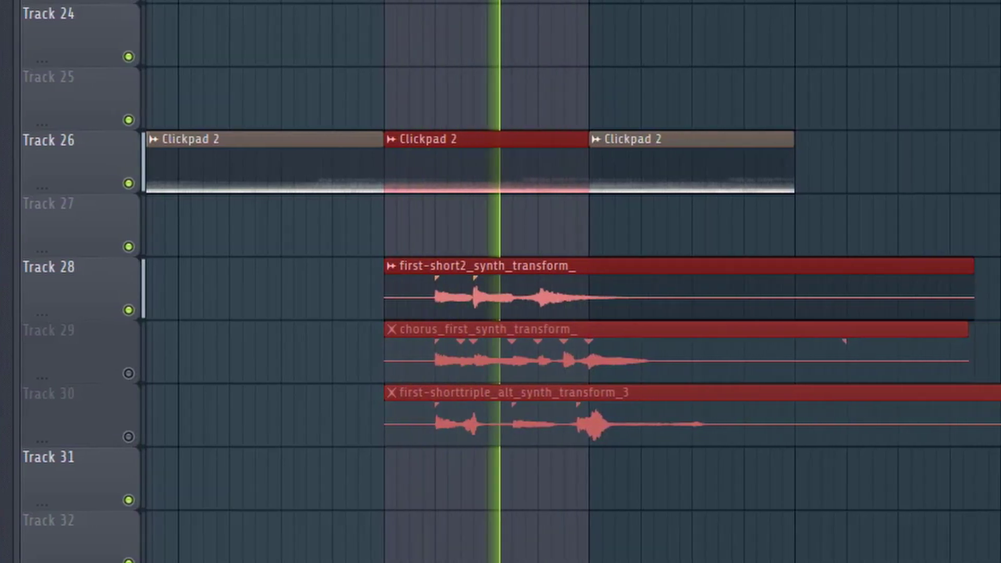
pyautogui.moveTo(266, 1); pyautogui.dragTo(778, 1)
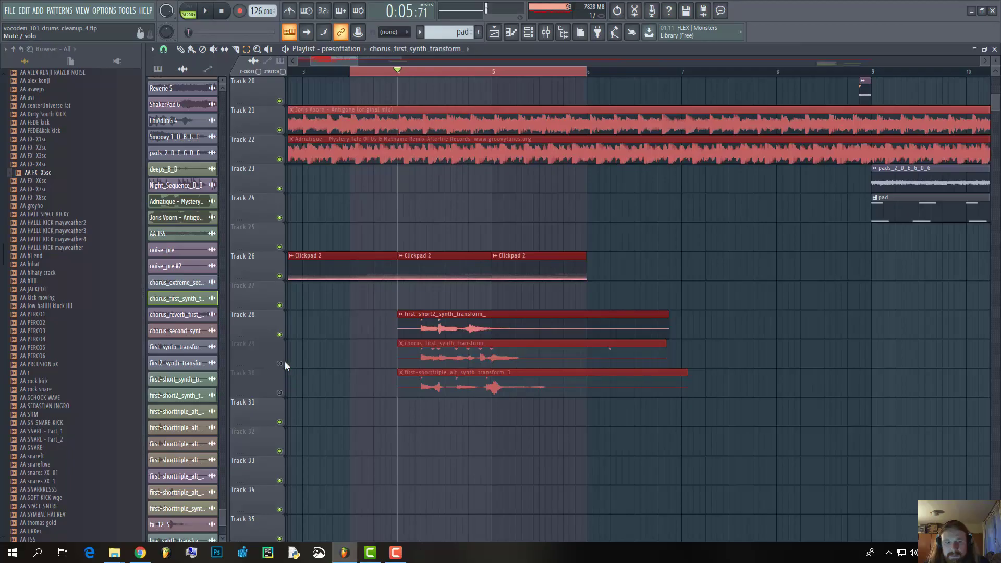
# Unmute chorus_first_synth_transform_ on Track 29, mute Track 28 and play the selection with the Clickpad clips.
pyautogui.click(90, 373)
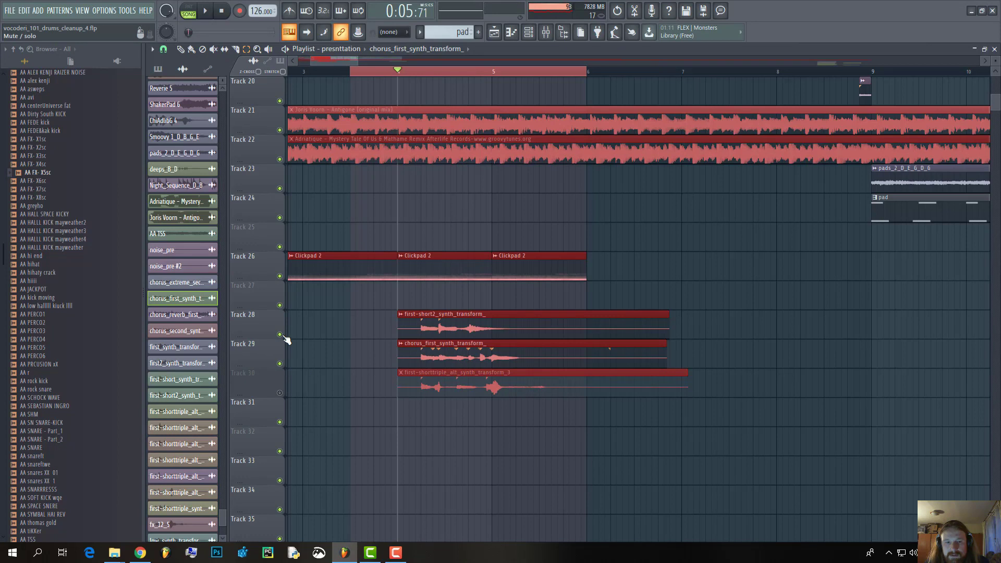
pyautogui.click(280, 335)
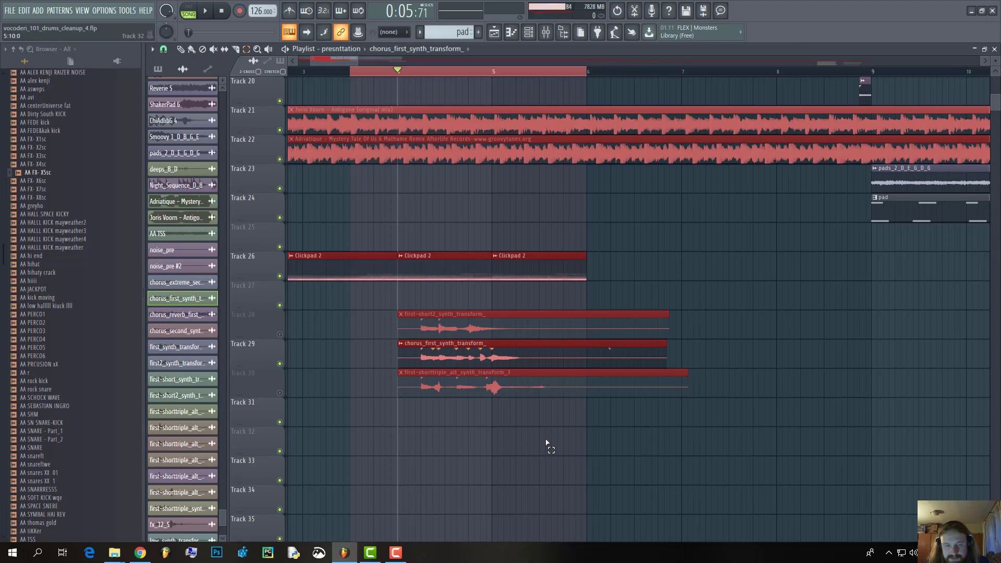
pyautogui.press('space')
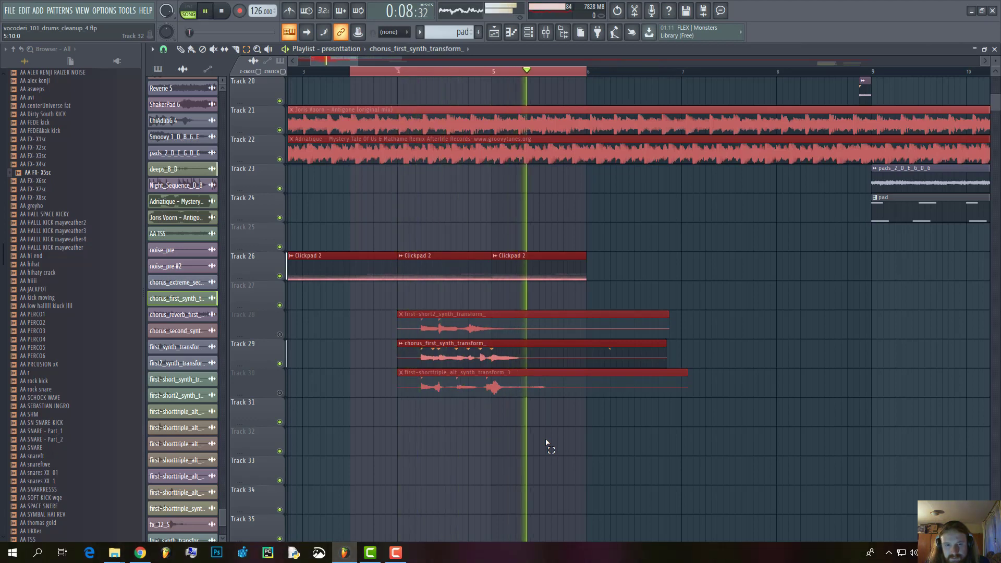
pyautogui.press('space')
# Unmute first-shorttriple_alt_synth_transform_3 on Track 30, mute Track 29 and play the selection.
pyautogui.click(280, 393)
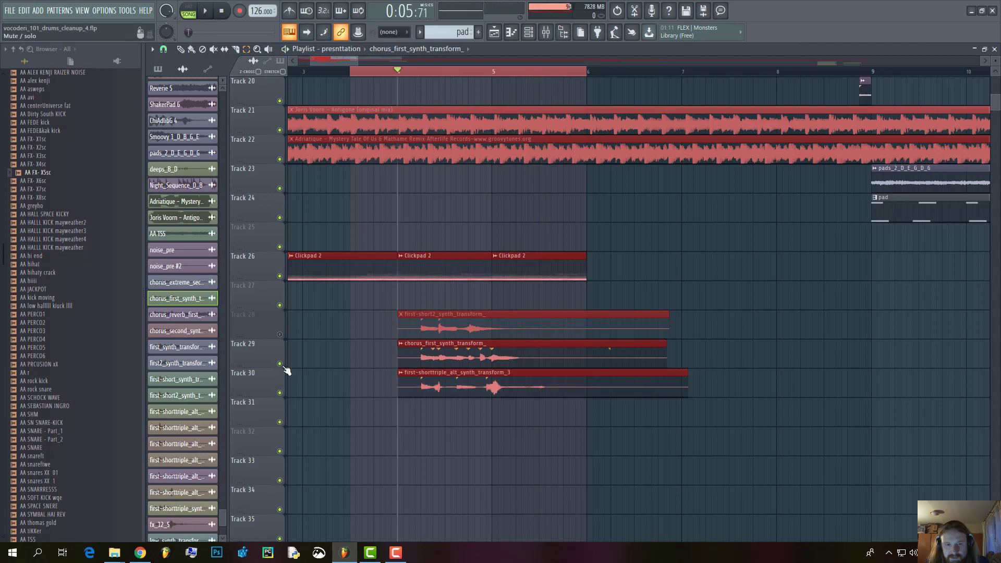
pyautogui.click(280, 364)
pyautogui.press('space')
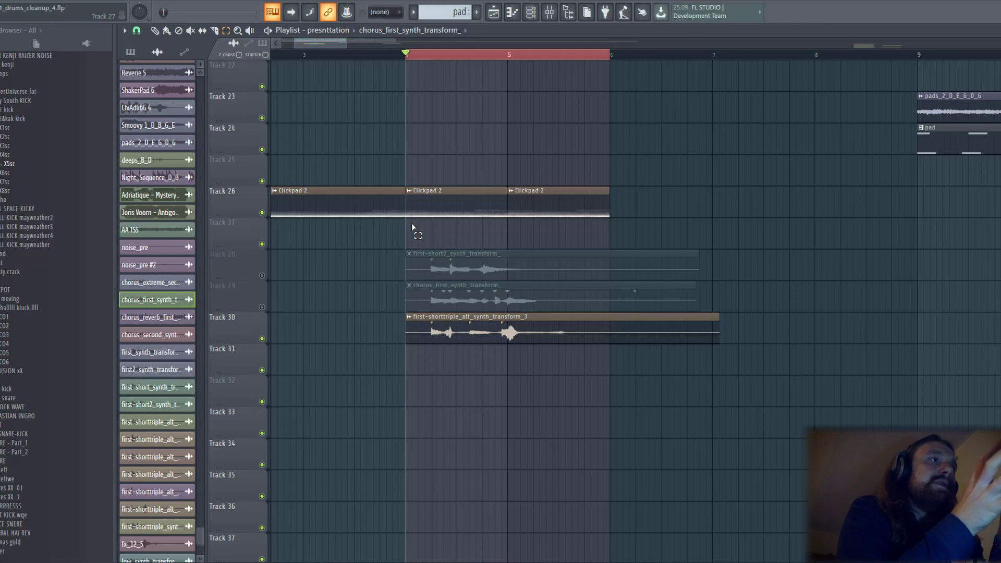
# Mute Tracks 30 and 26 and play the selected bars 4 to 6 with the kick, drum and bungas tracks.
pyautogui.click(263, 339)
pyautogui.click(263, 214)
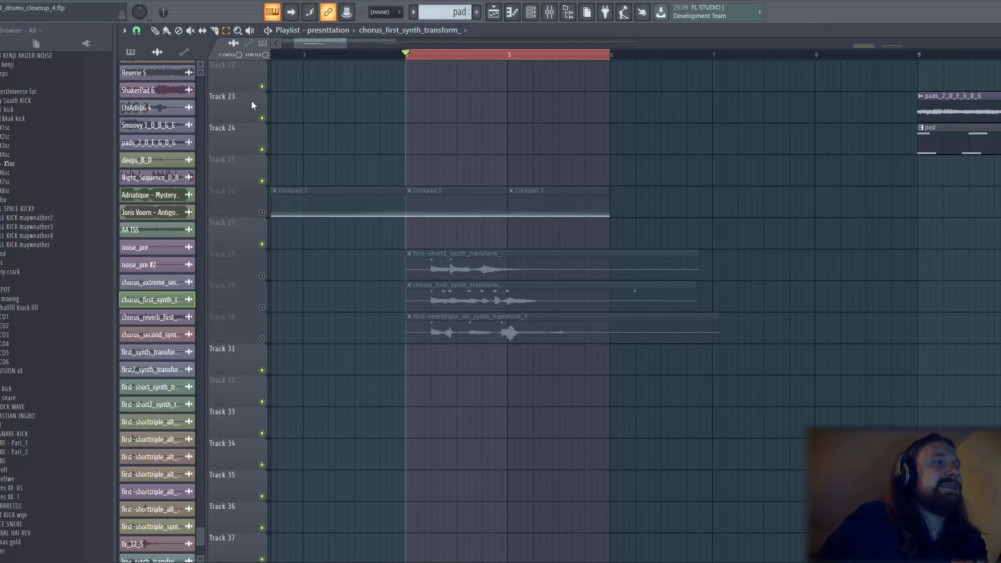
pyautogui.scroll(7, 547, 187)
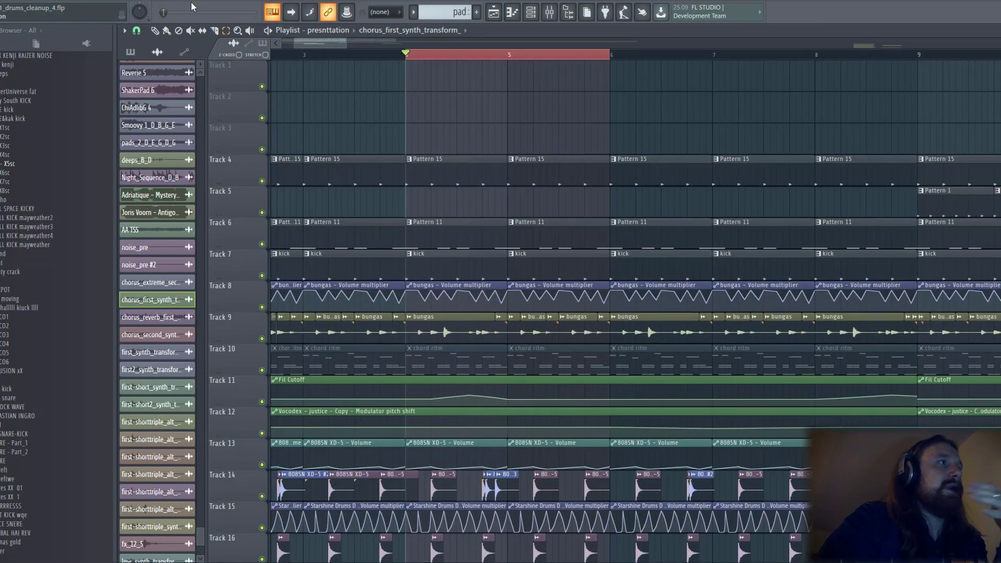
pyautogui.press('space')
pyautogui.scroll(-2, 449, 201)
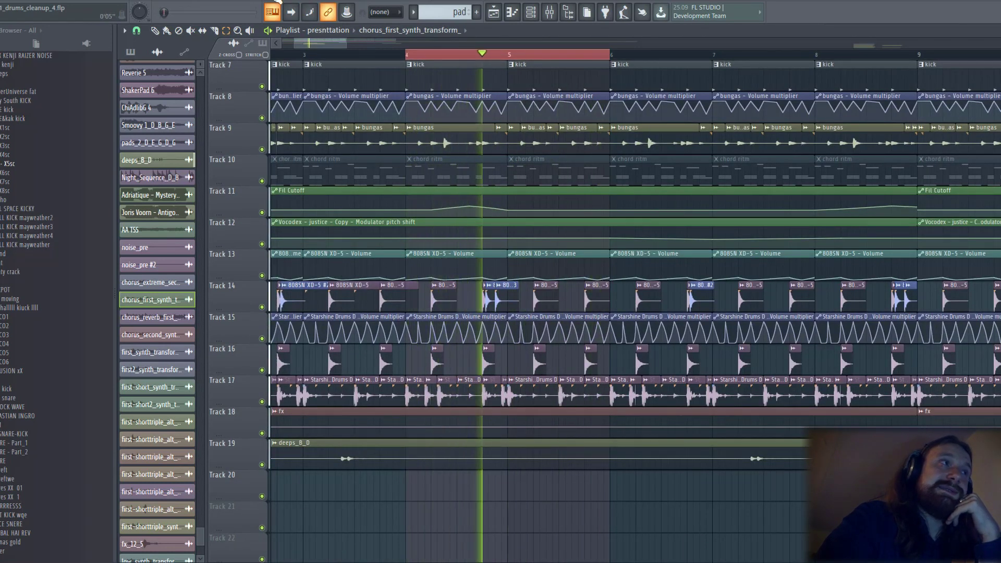
pyautogui.press('space')
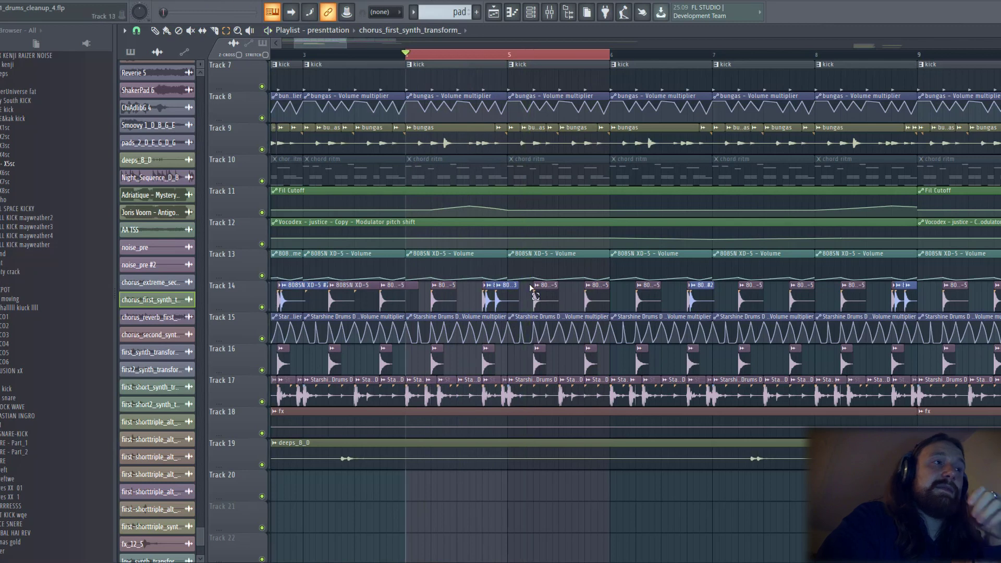
pyautogui.scroll(-6, 557, 450)
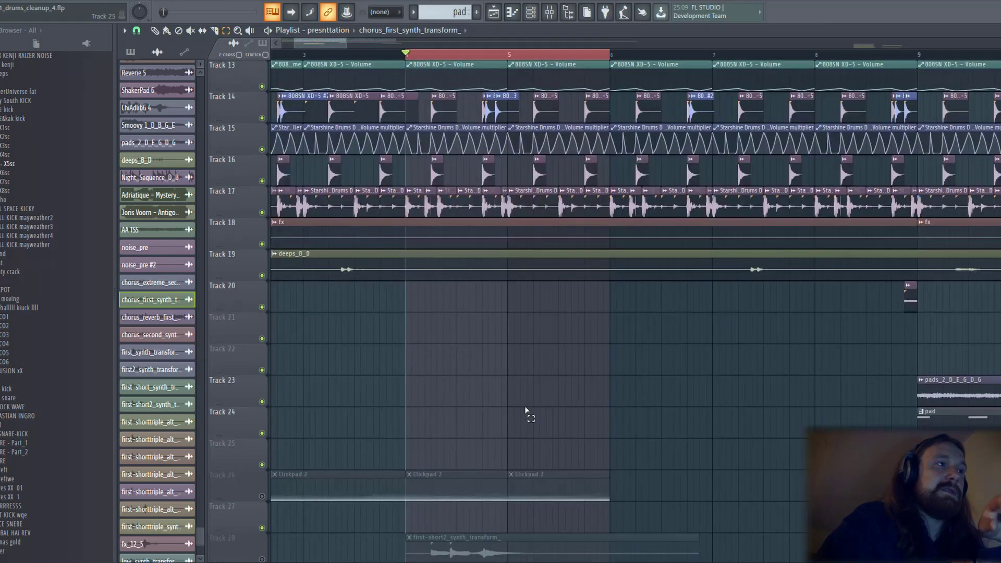
pyautogui.scroll(4, 572, 370)
pyautogui.scroll(5, 572, 370)
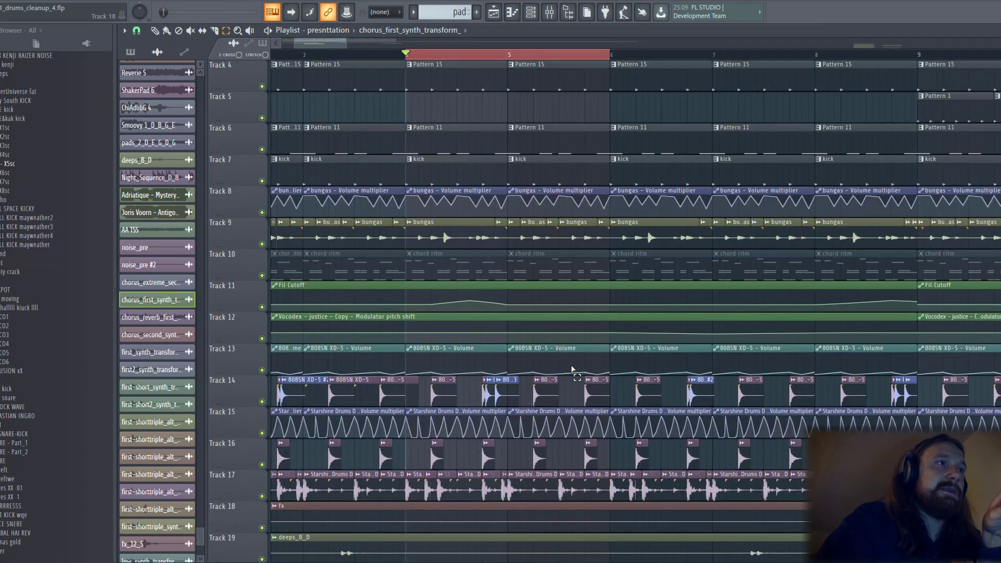
pyautogui.scroll(-16, 573, 369)
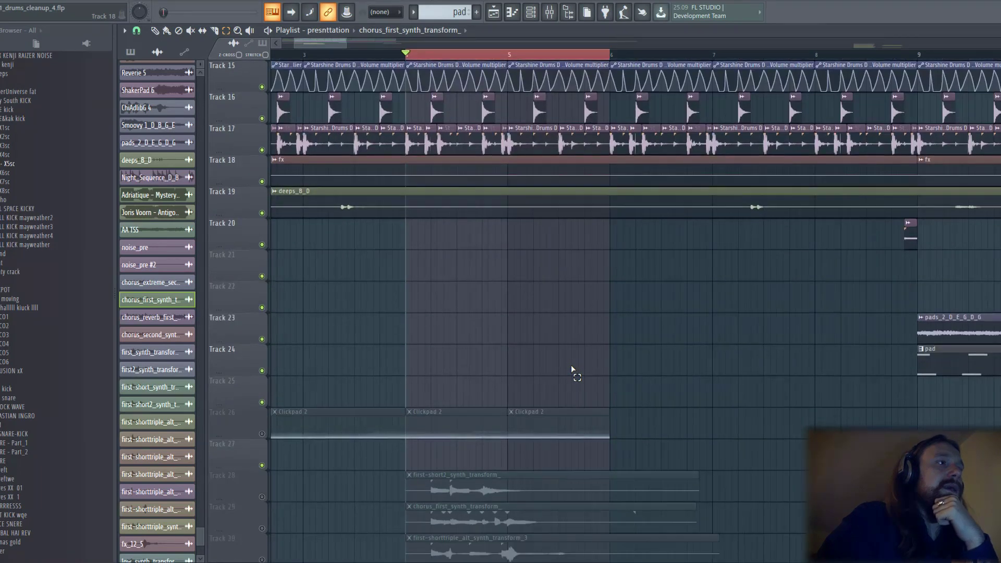